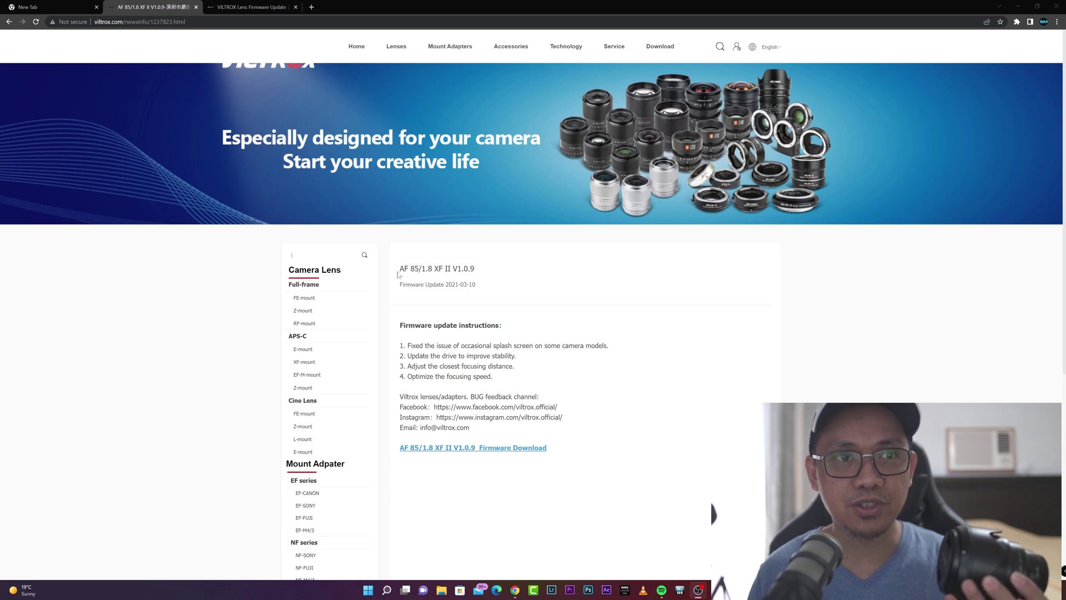
Read the V1.0.9 firmware update notes on Viltrox's page while the Viltrox DFU (I:) drive appears
left_click_drag(398, 272, 419, 269)
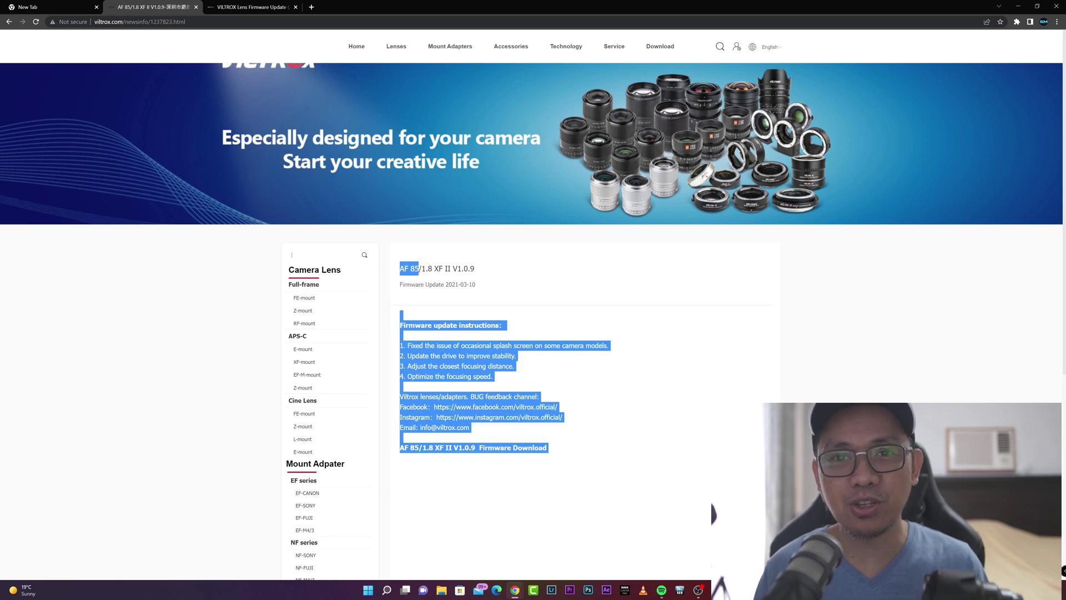
left_click(423, 297)
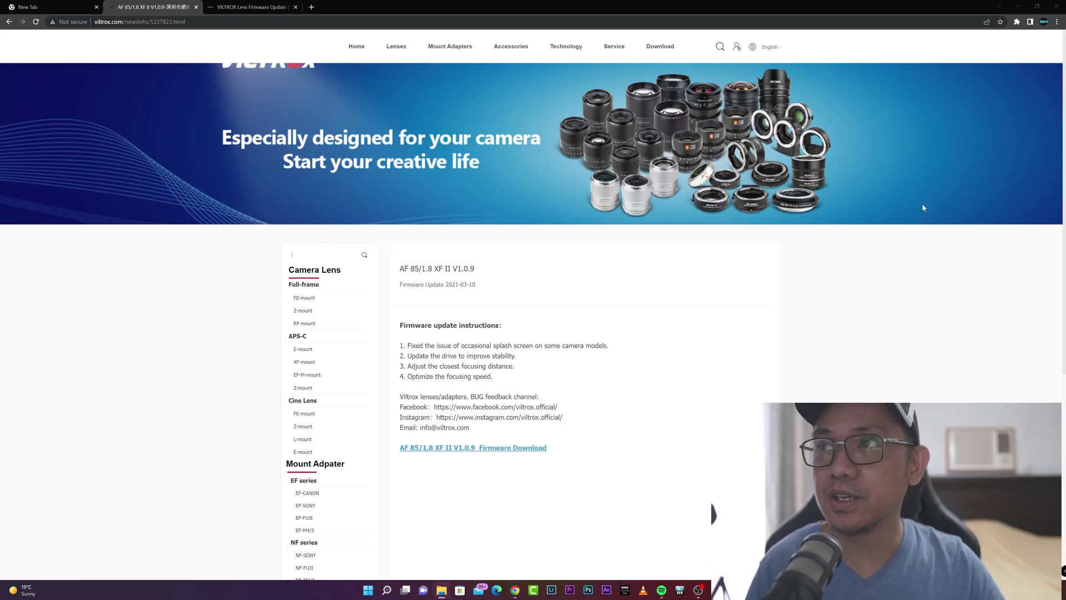
Open DeviceInformation.txt from Viltrox DFU (I:) in Notepad and highlight the SoftwareVersion v1.0.9 line
left_click_drag(329, 108, 295, 95)
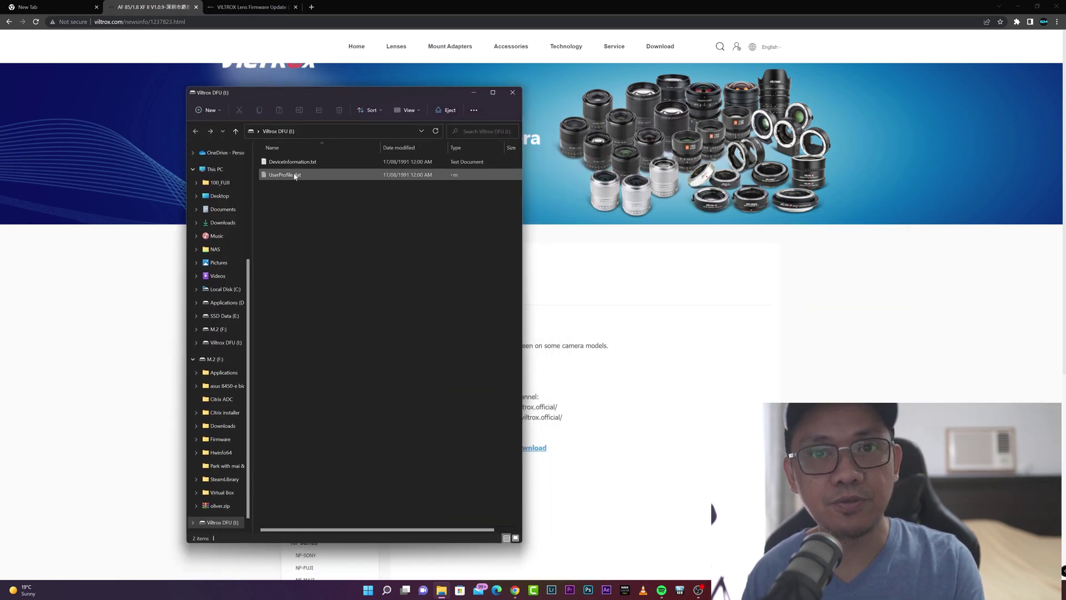
mouse_move(294, 177)
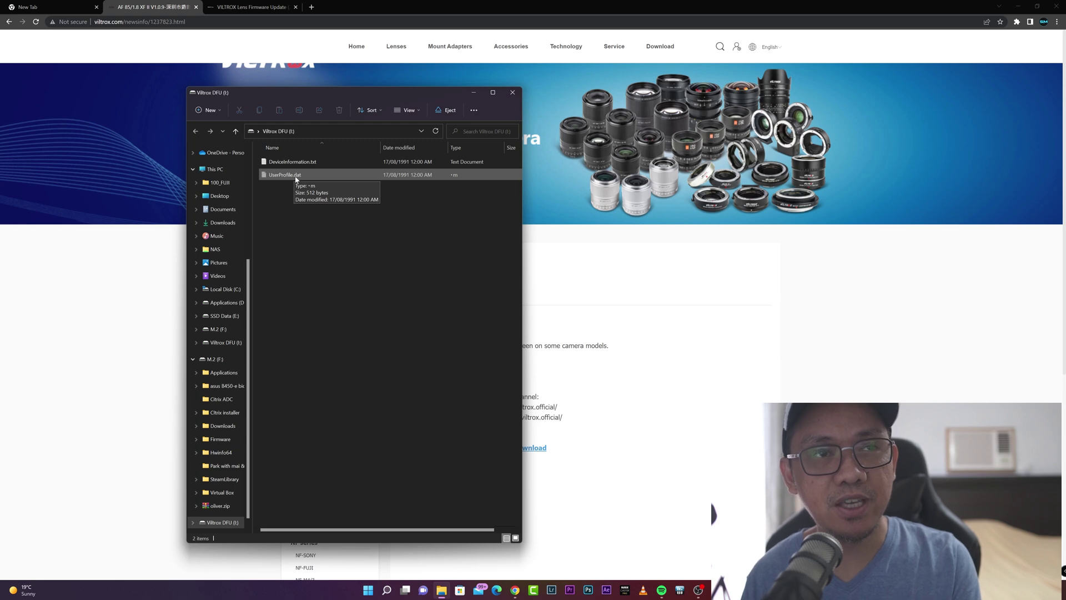
left_click(306, 163)
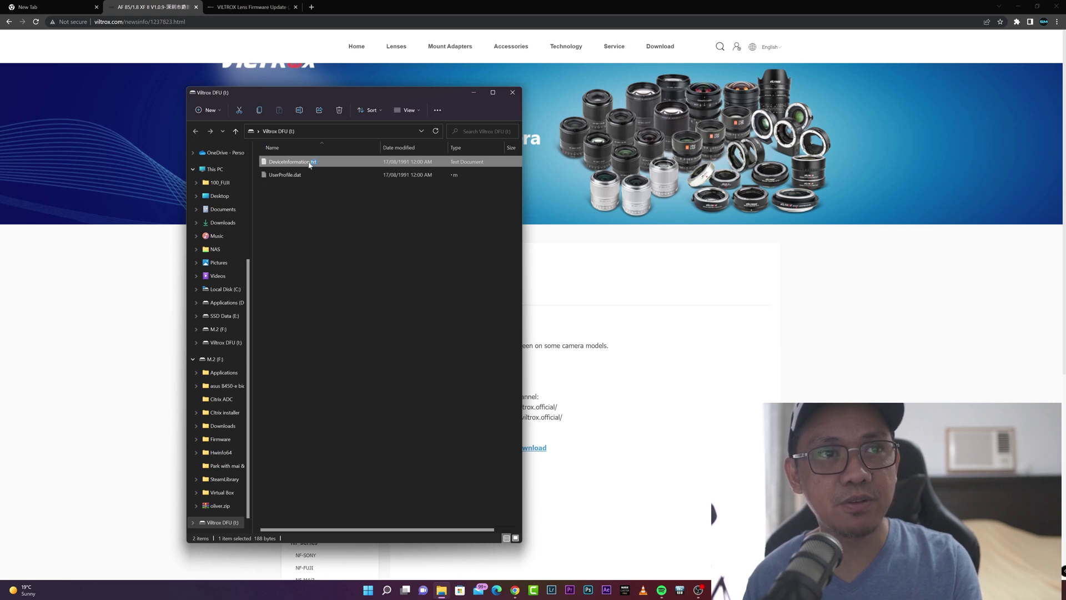
double_click(309, 163)
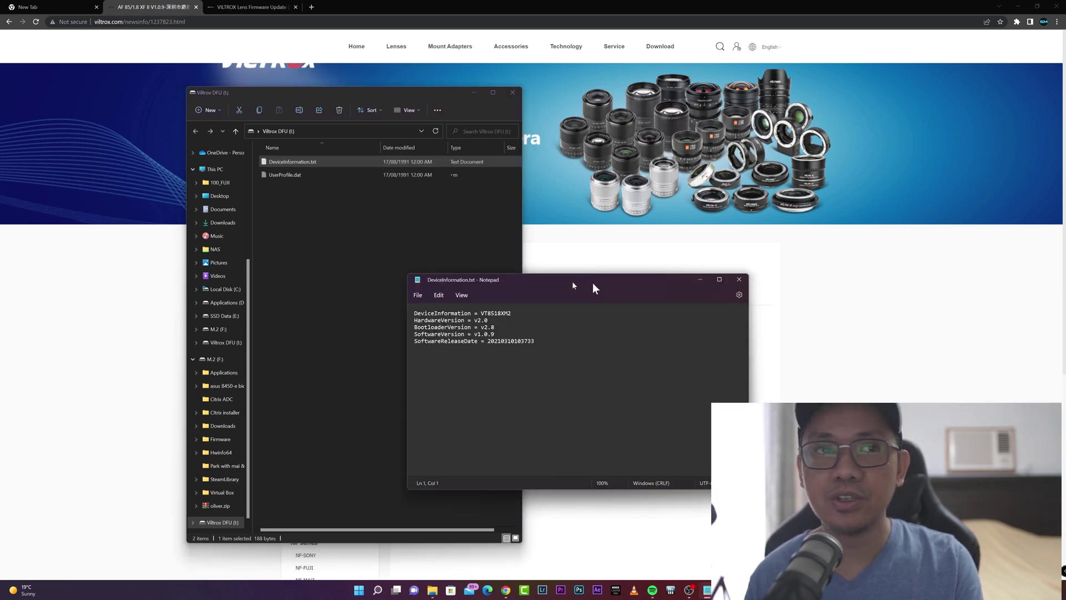
left_click_drag(560, 281, 415, 218)
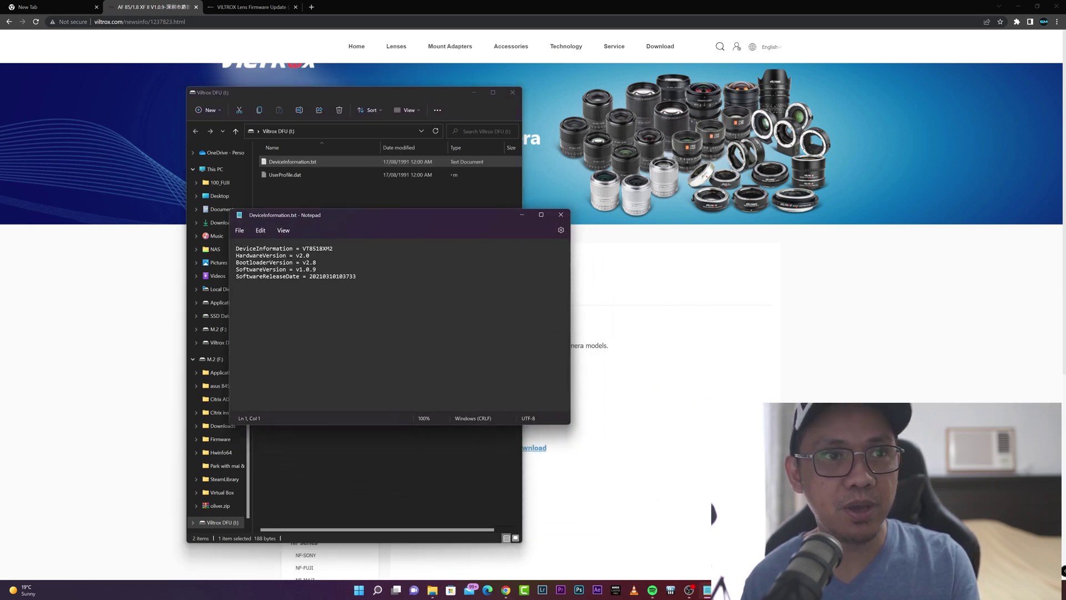
left_click_drag(326, 270, 236, 269)
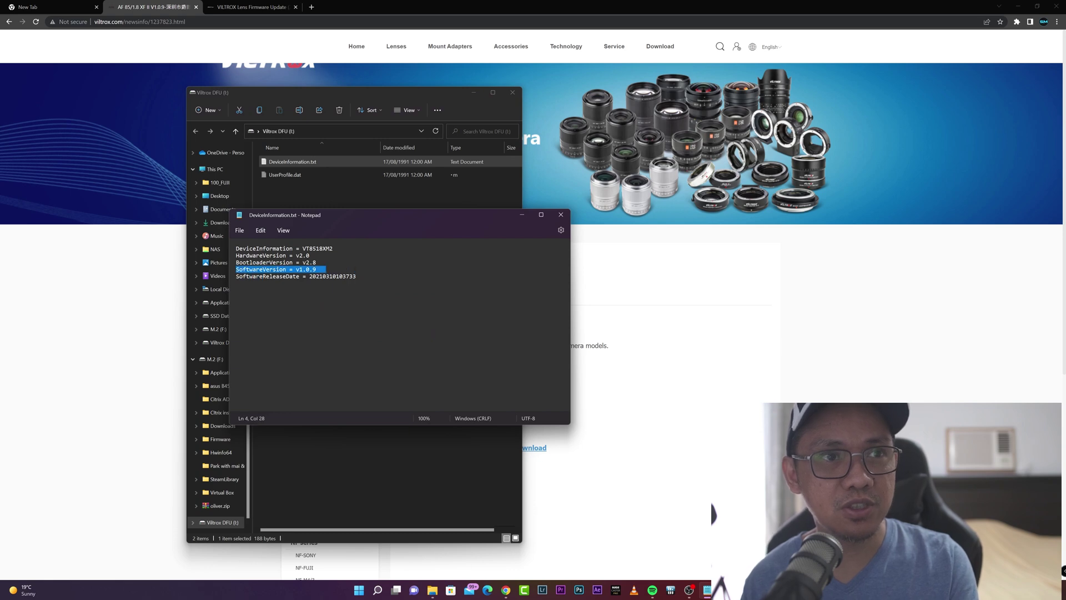
Close Notepad and download the AF 85/1.8 XF II V1.0.9 firmware from the Viltrox page
left_click(562, 216)
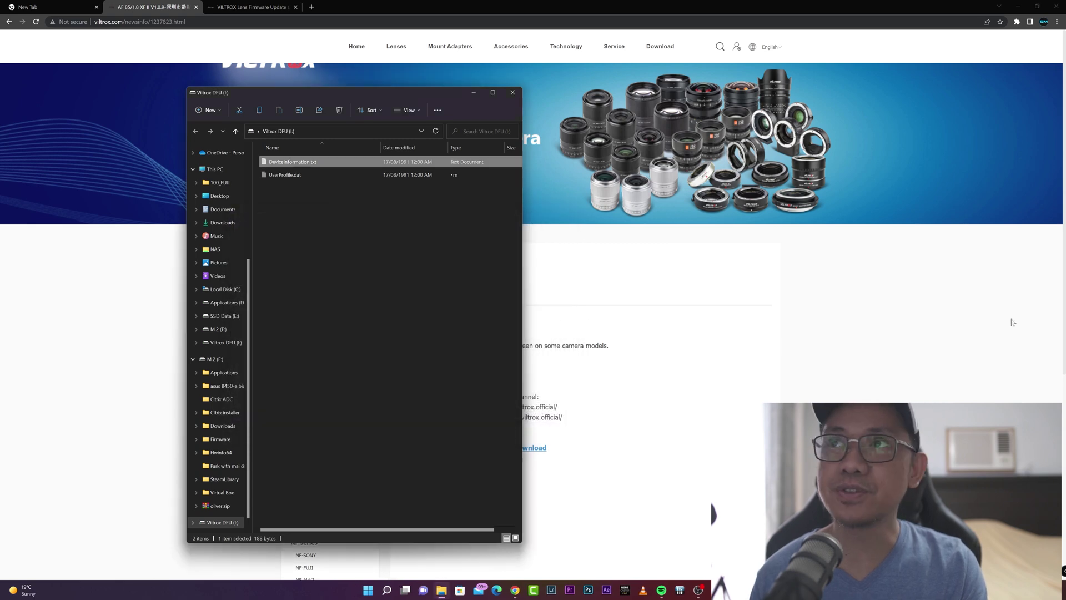
left_click_drag(440, 93, 852, 106)
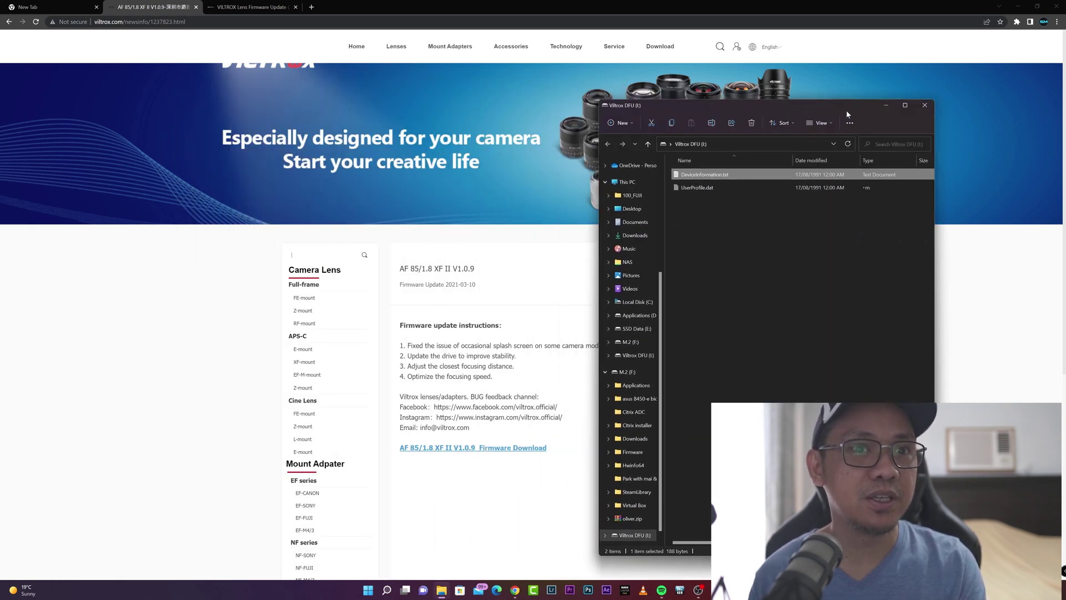
left_click(473, 452)
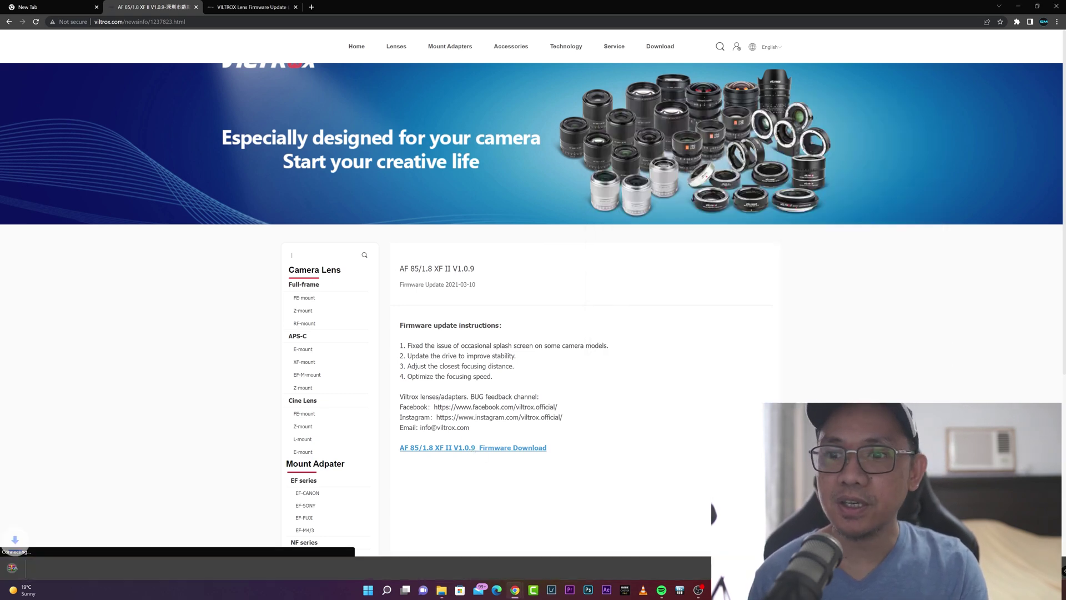
Browse to M.2 (F:) > Firmware > Viltrox 85mm XF > AF 85 1.8 XF II V1.0.9, then minimize Explorer
left_click(442, 589)
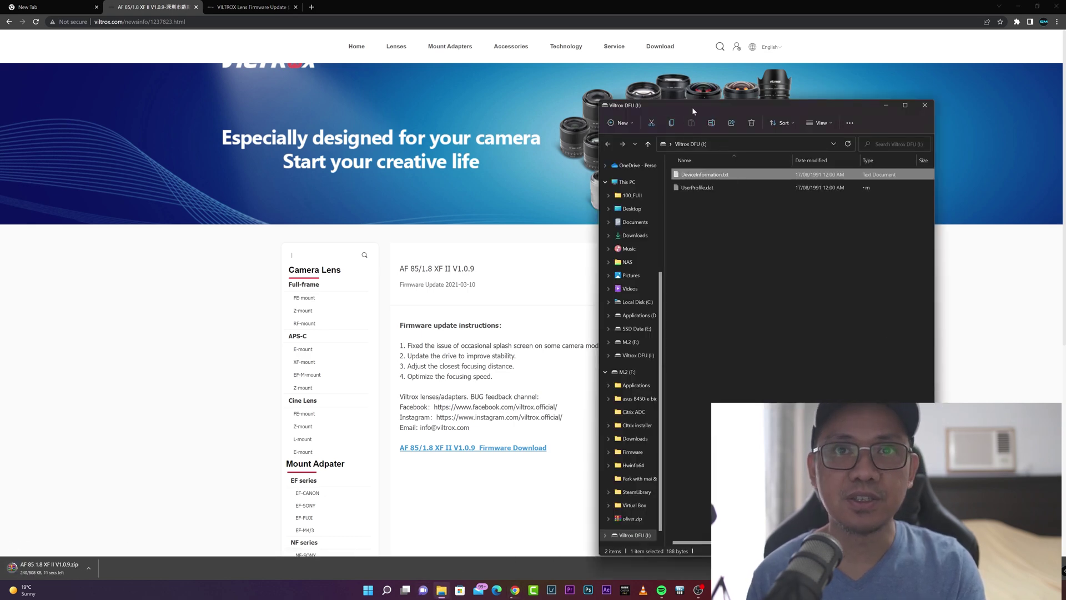
left_click_drag(692, 107, 386, 38)
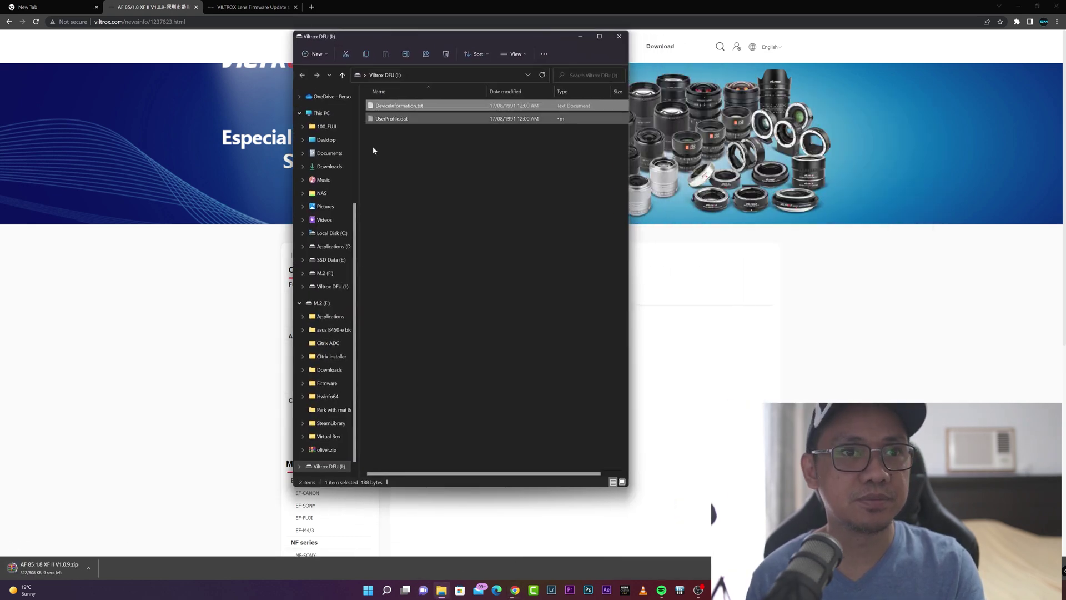
left_click(322, 303)
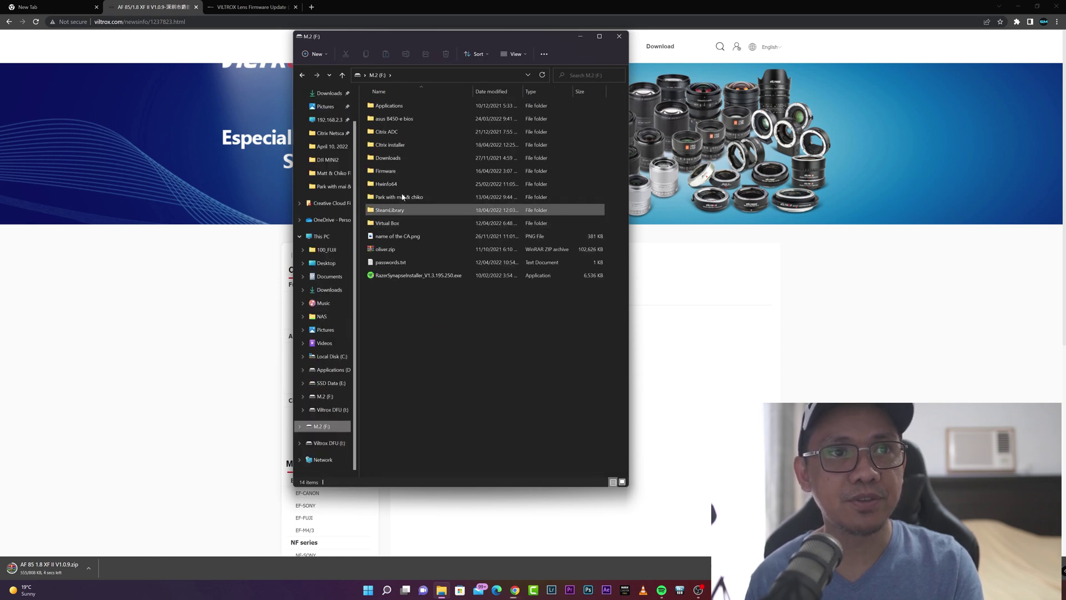
left_click(398, 173)
double_click(397, 173)
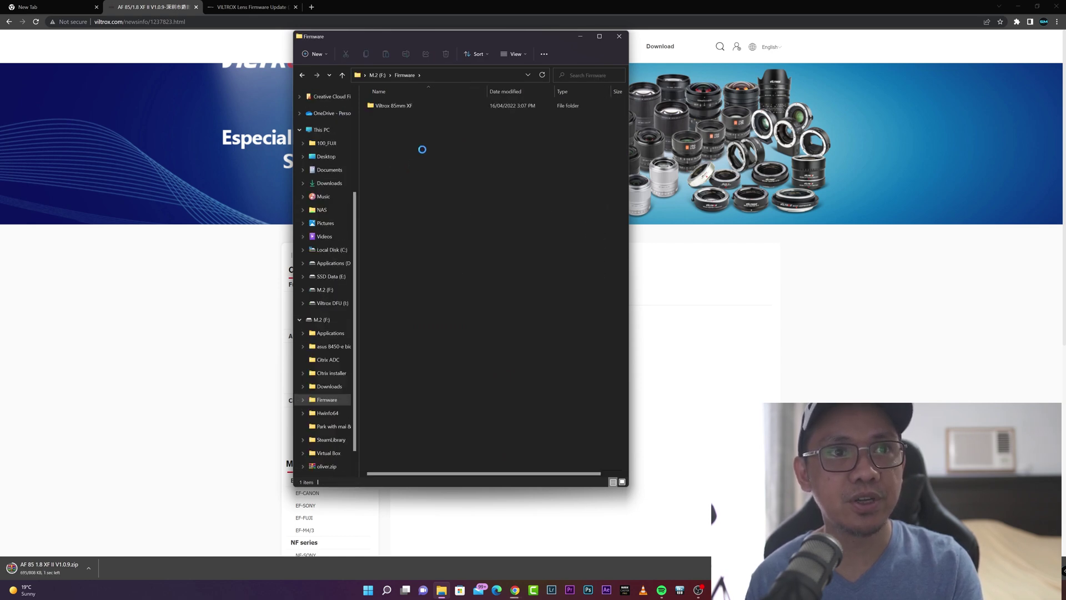
double_click(400, 109)
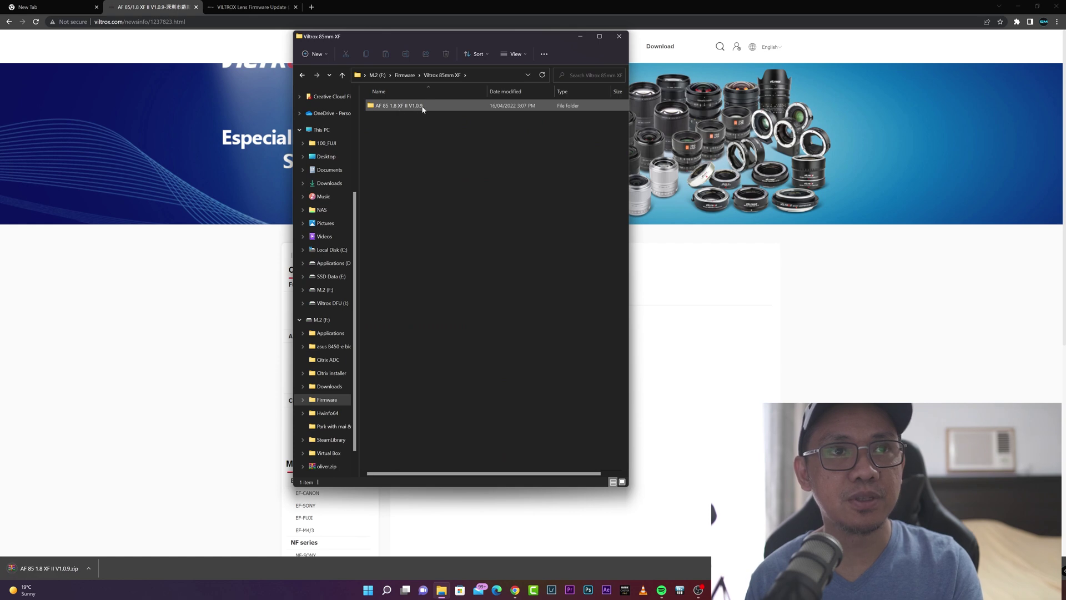
double_click(422, 106)
double_click(422, 107)
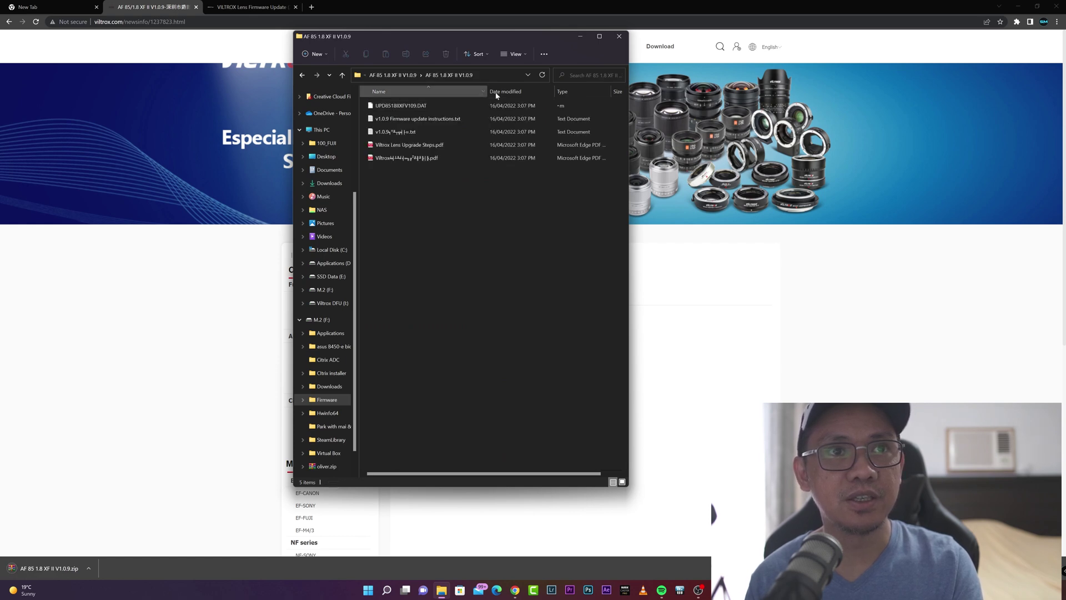
left_click_drag(467, 42, 783, 109)
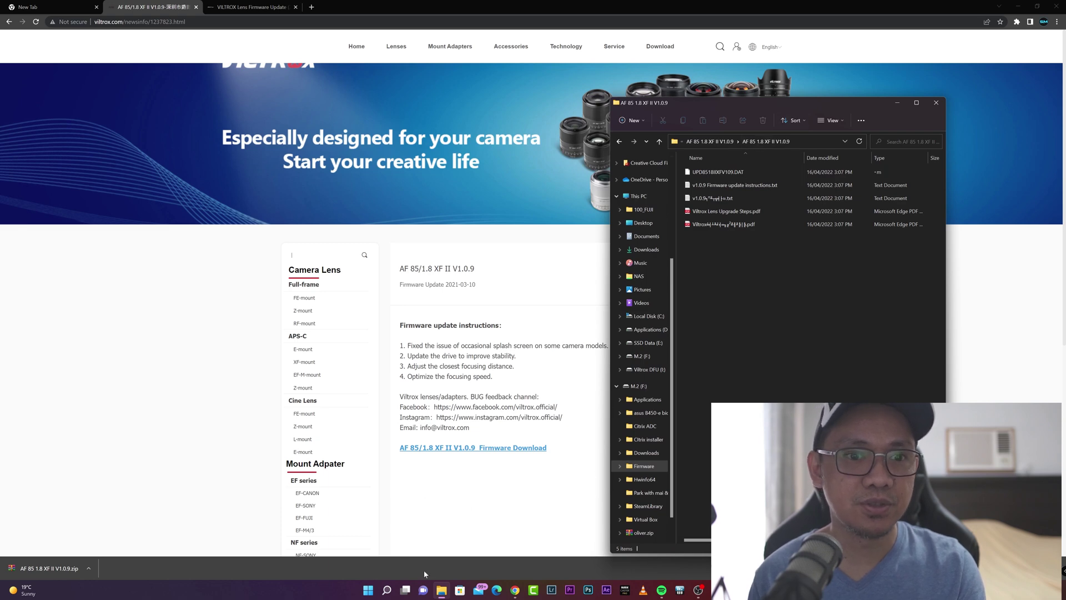
left_click(442, 590)
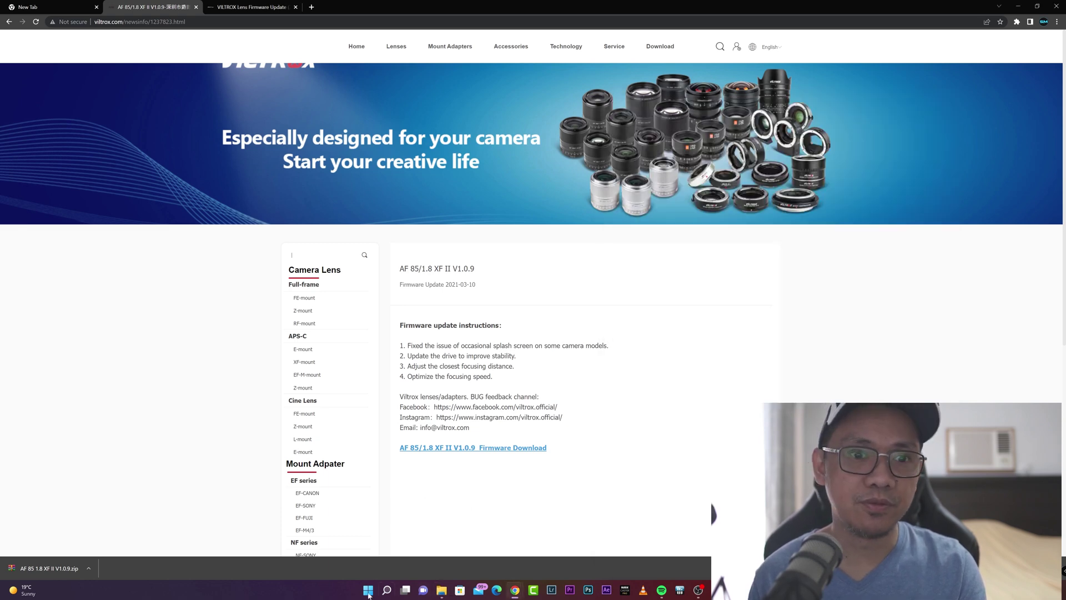
Launch a second File Explorer window and open the Viltrox DFU (I:) drive in it
left_click(442, 590)
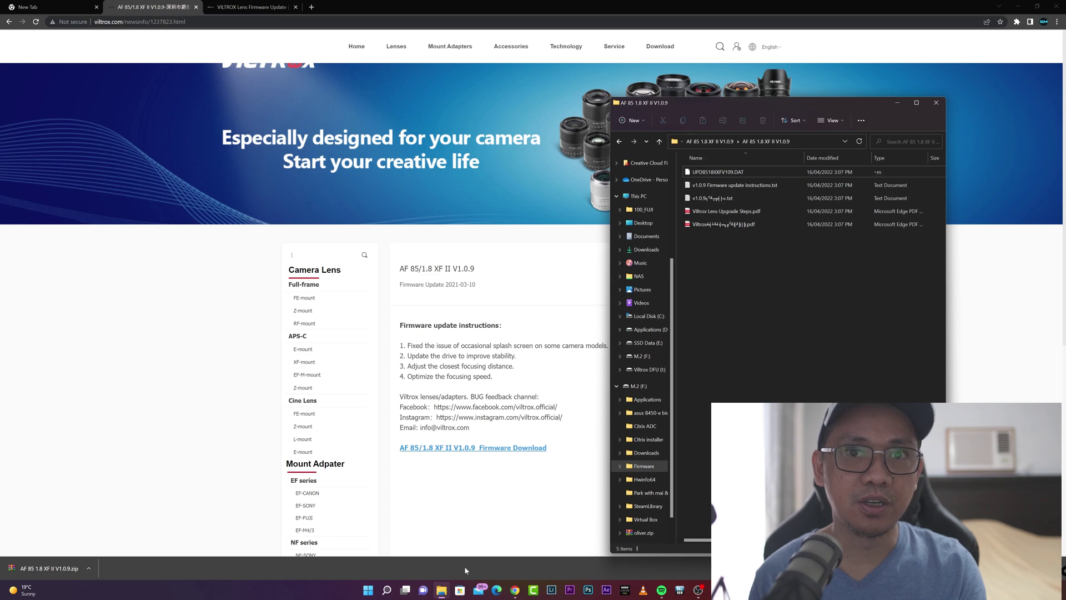
left_click(387, 590)
type("explorer")
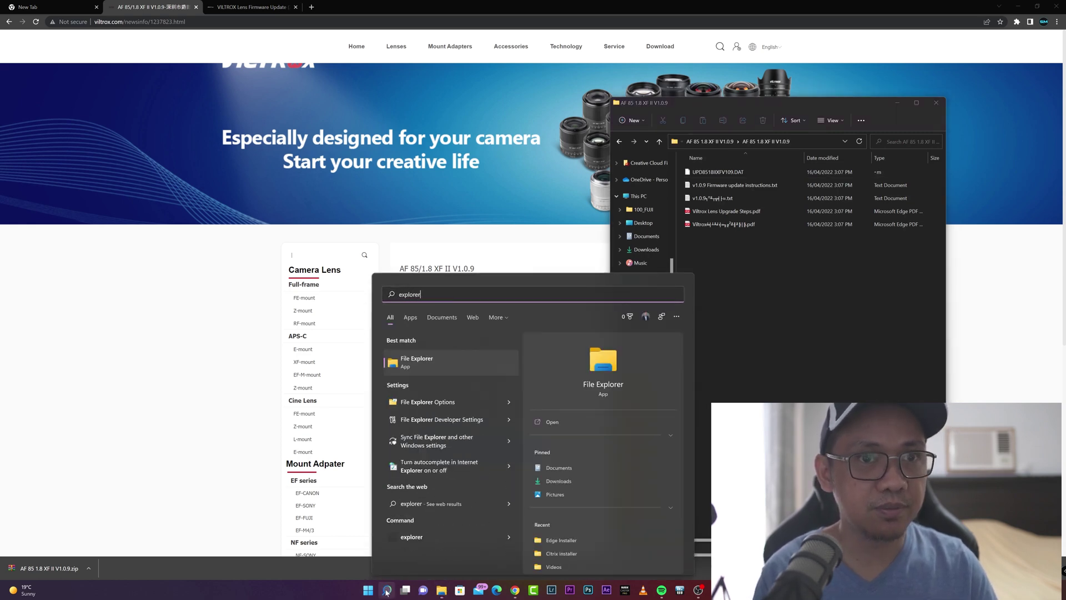
key("Return")
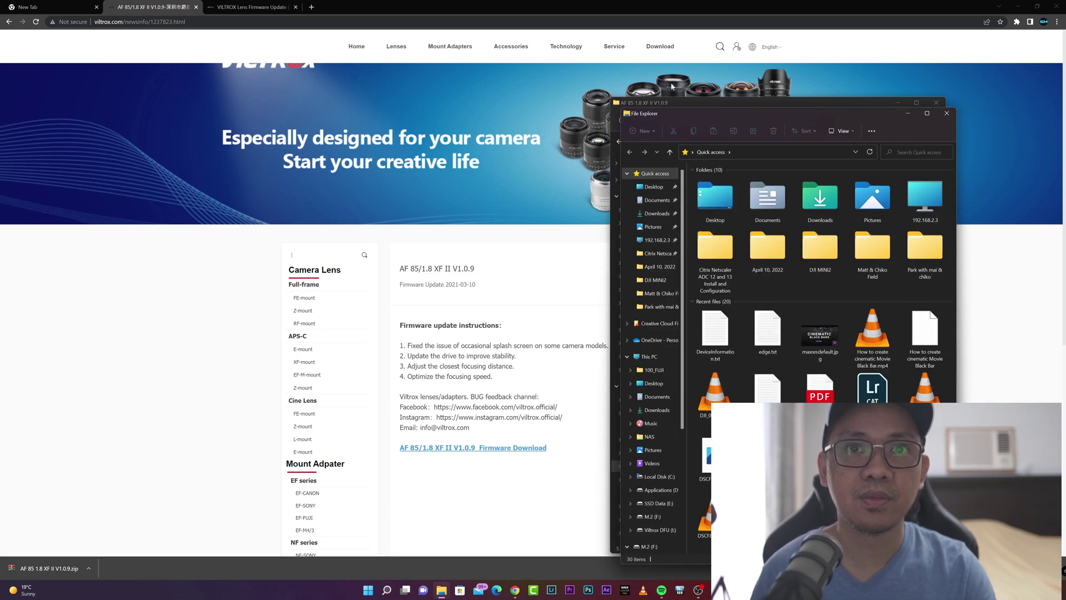
left_click_drag(729, 117, 317, 66)
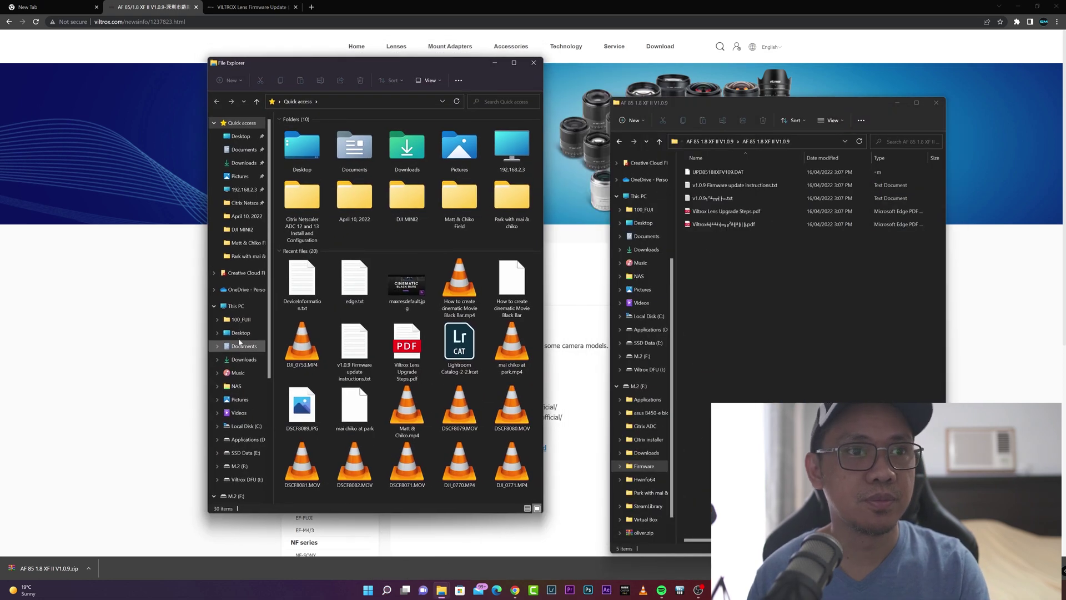
scroll(245, 338, "down", 1)
left_click(225, 294)
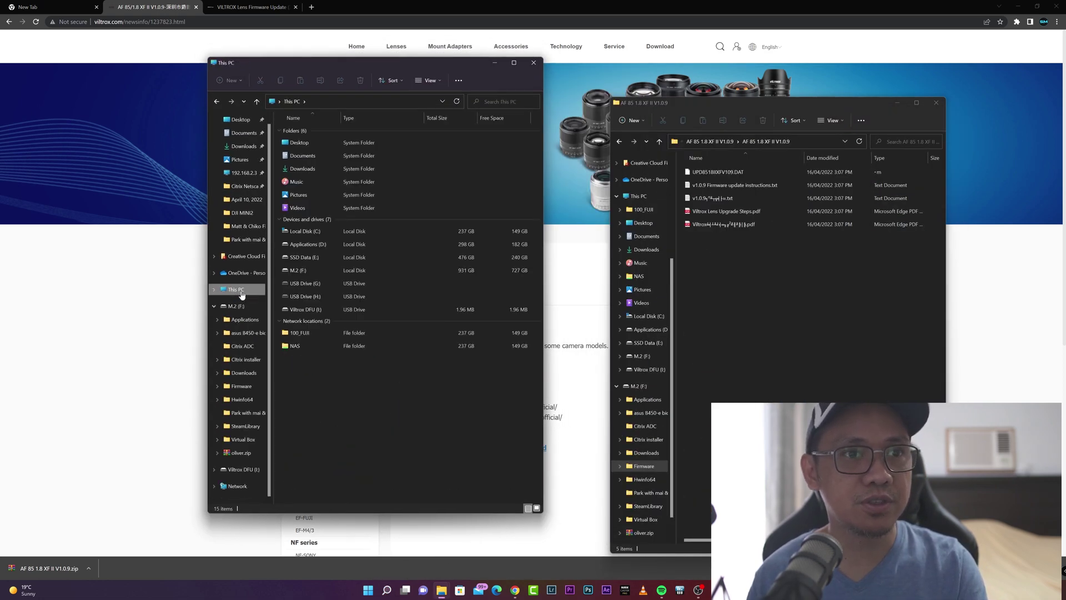
left_click(316, 311)
double_click(316, 311)
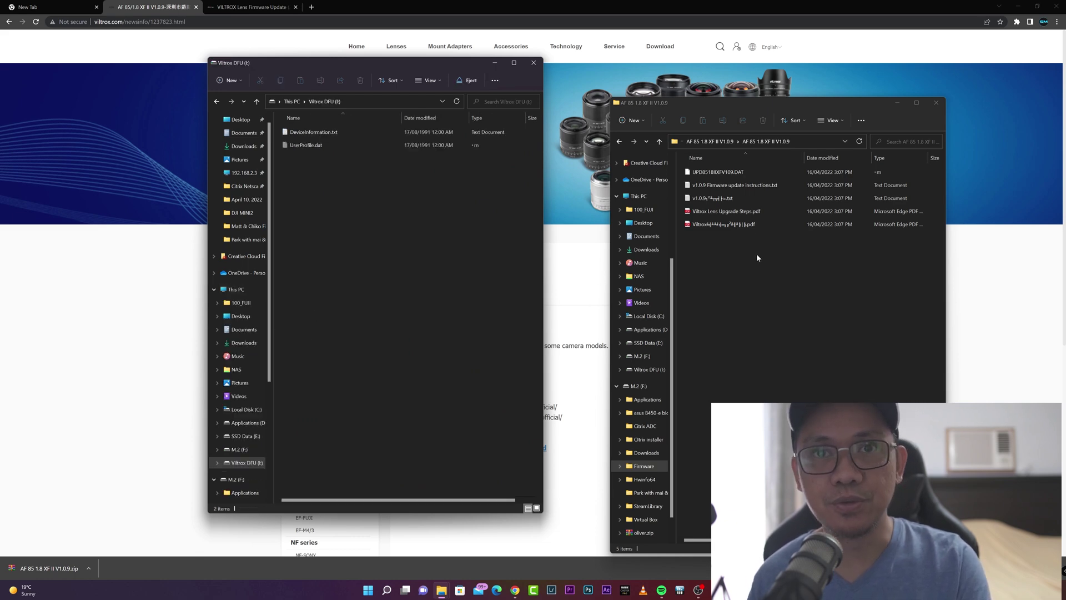
Drag UPD8518IIXFV109.DAT from the firmware folder onto the Viltrox DFU (I:) drive
left_click(749, 176)
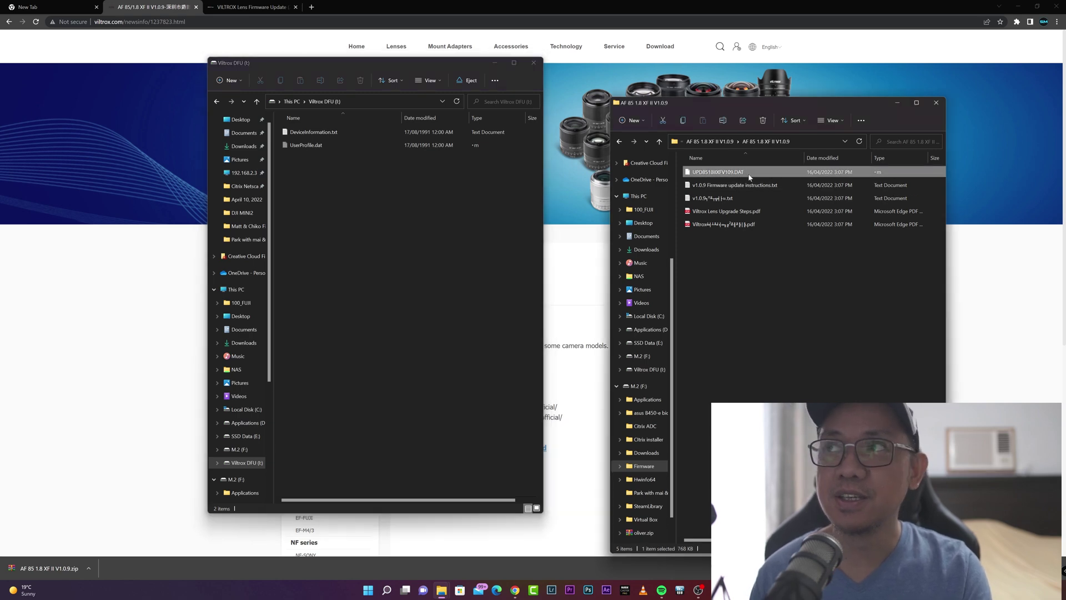
left_click_drag(749, 177, 369, 226)
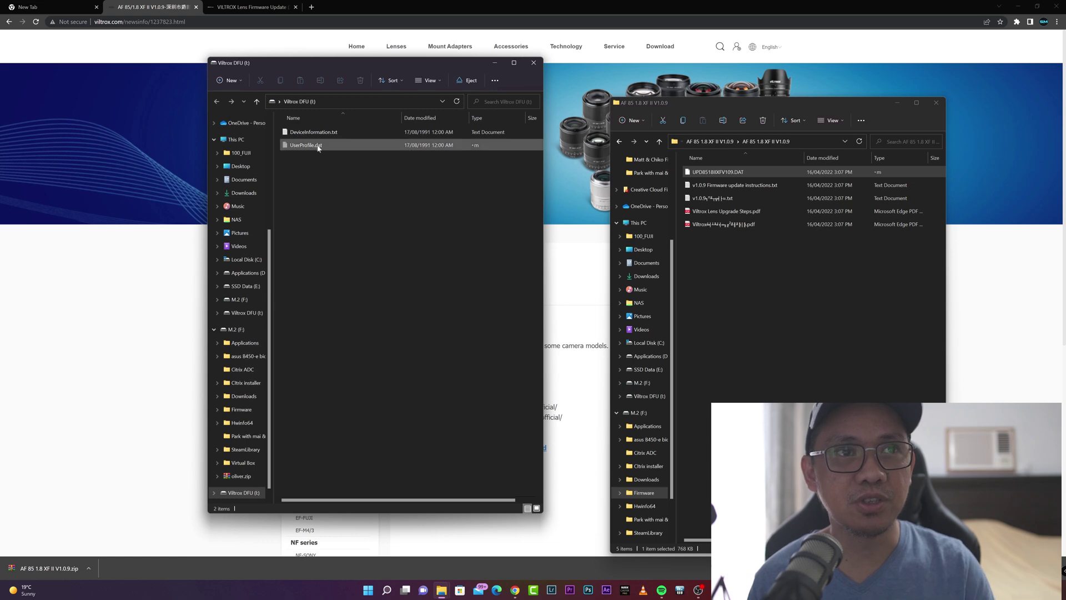
mouse_move(326, 136)
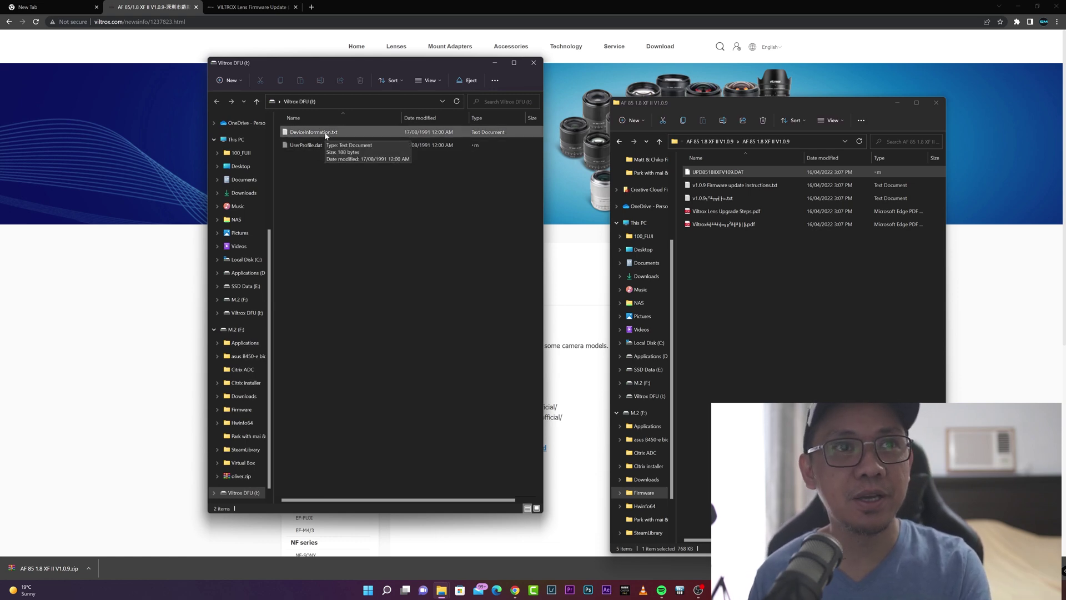
Reopen DeviceInformation.txt from the lens drive and highlight the SoftwareVersion v1.0.9 line
double_click(326, 133)
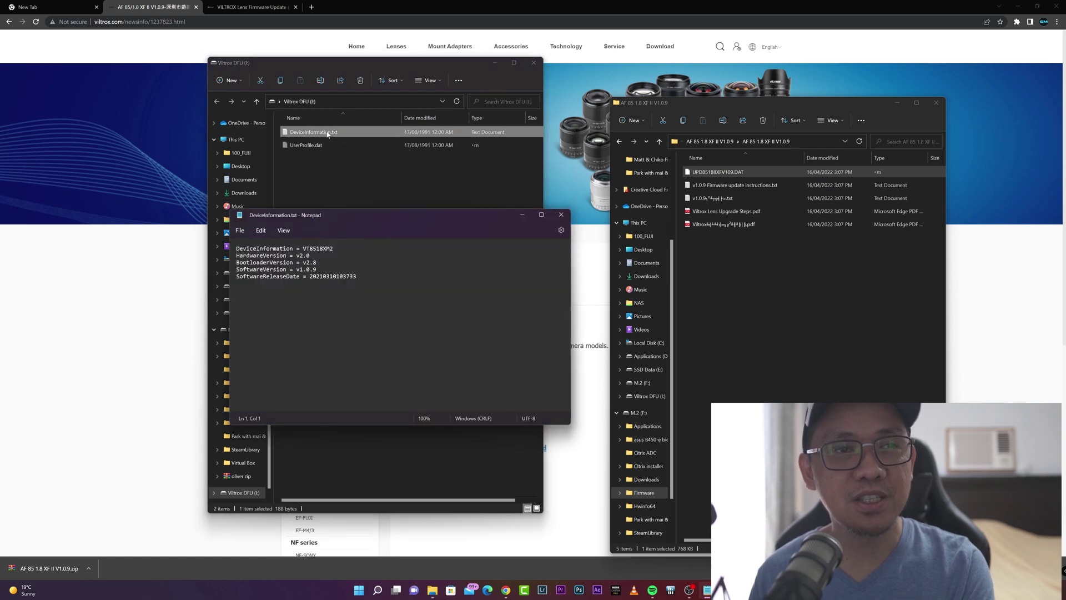
left_click_drag(327, 269, 260, 270)
left_click(274, 272)
triple_click(276, 272)
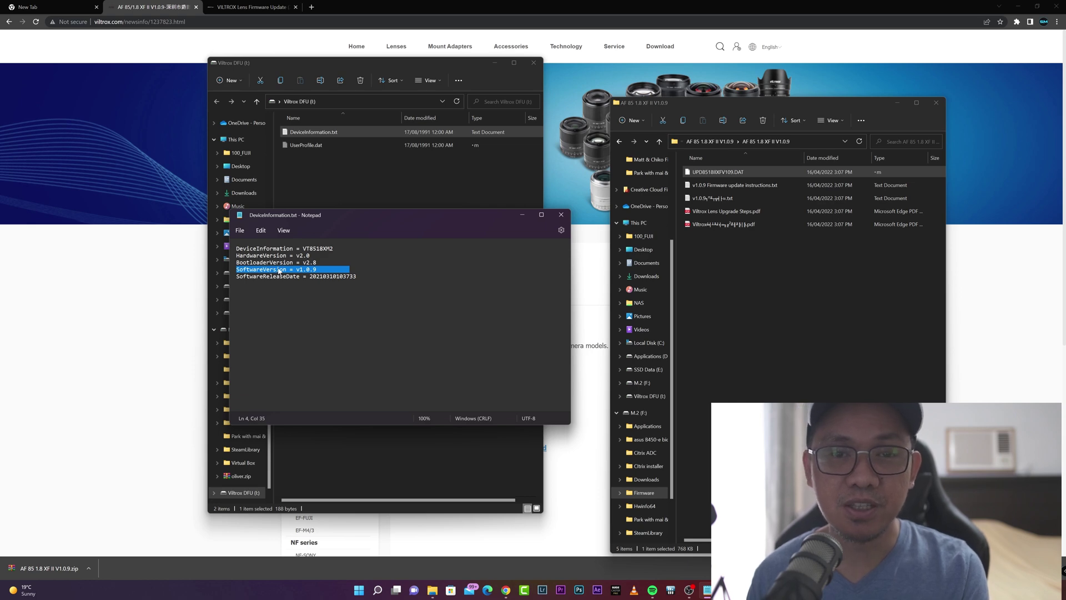